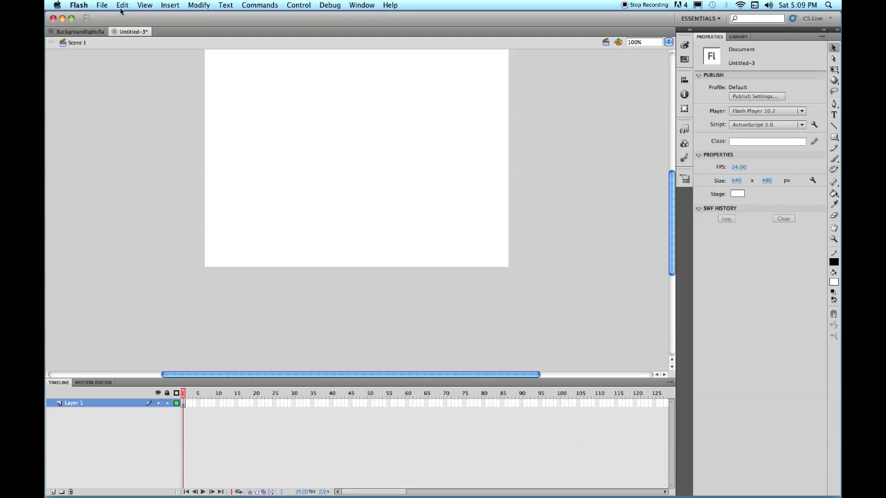
Save the untitled document as Buttons.fla in the F11Anima_10 folder.
left_click(103, 6)
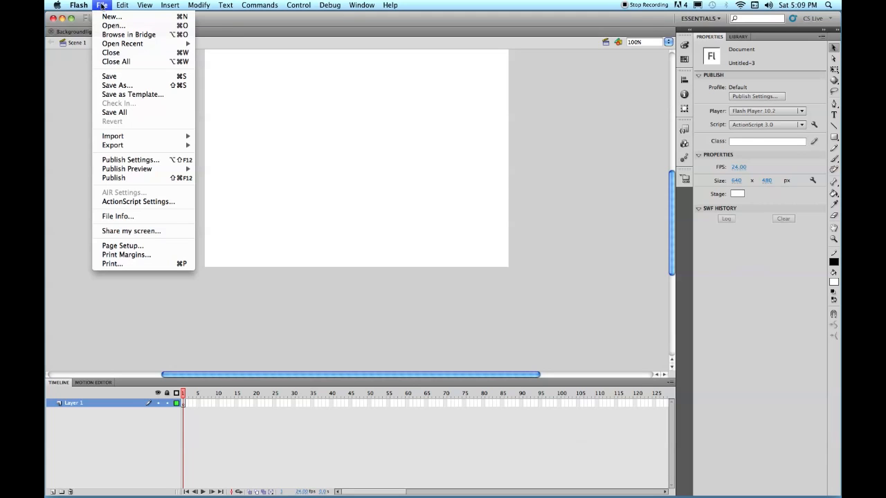
left_click(121, 86)
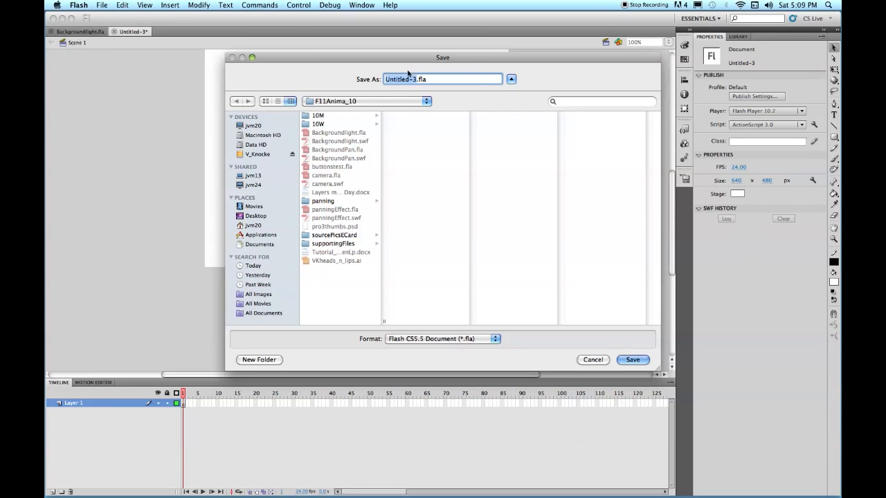
type("Buttons")
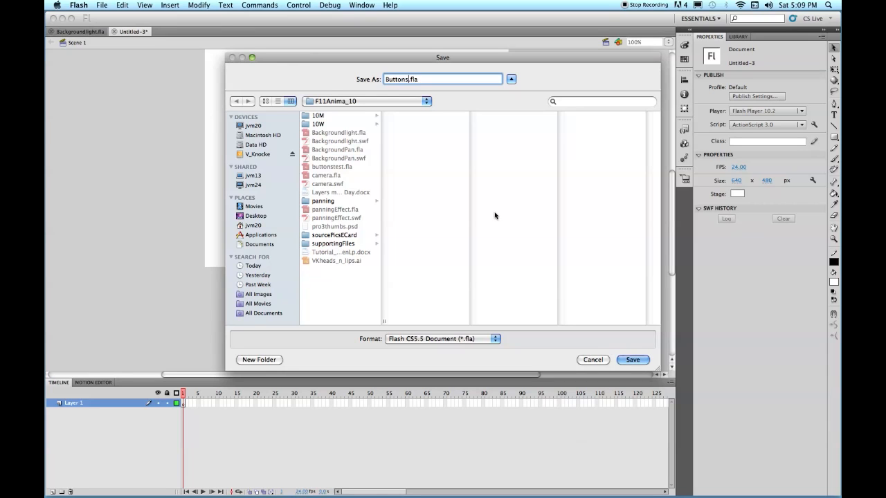
left_click(635, 361)
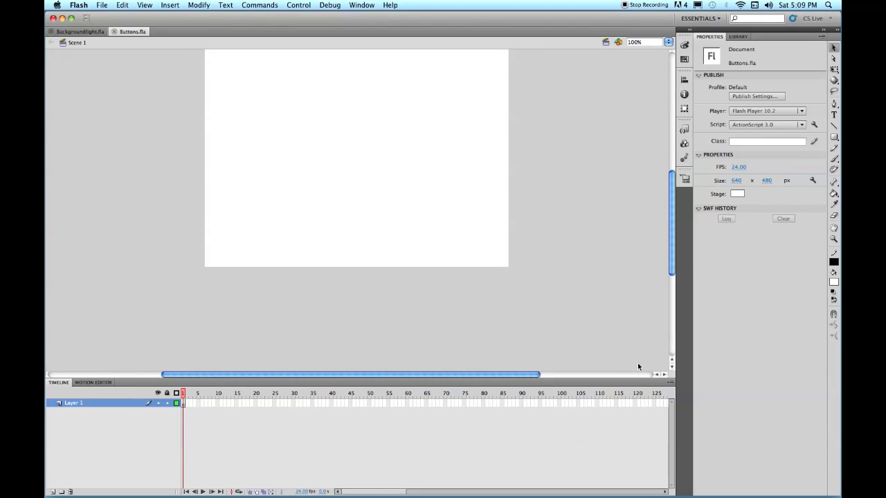
Draw a circle about 44 px wide near the middle of the stage with a #00CC00 green fill and black outline.
left_click(669, 41)
left_click(671, 9)
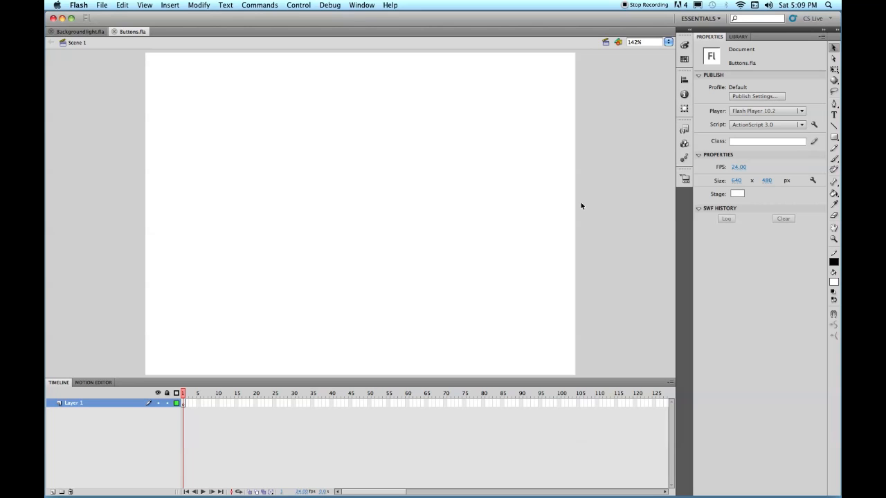
left_click(834, 137)
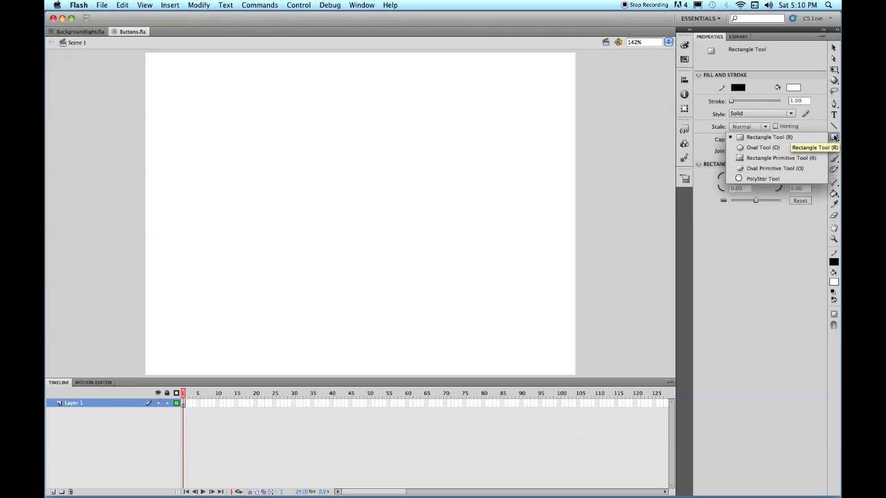
left_click(762, 147)
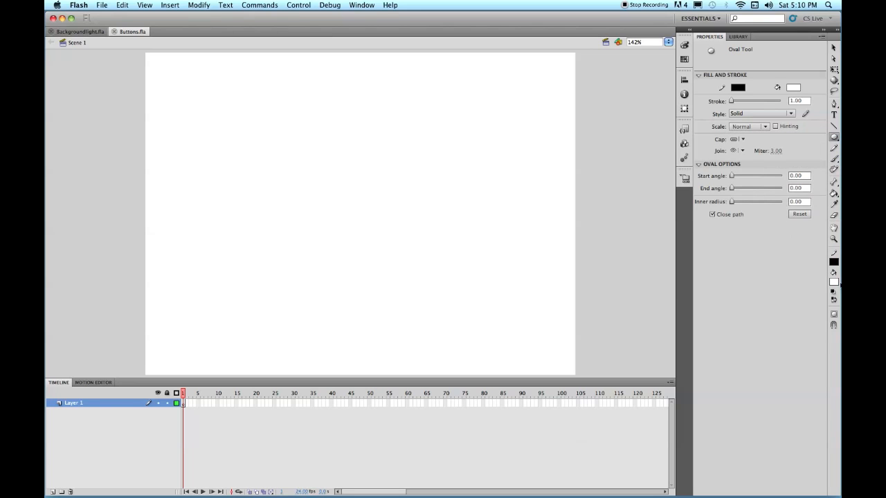
left_click(834, 282)
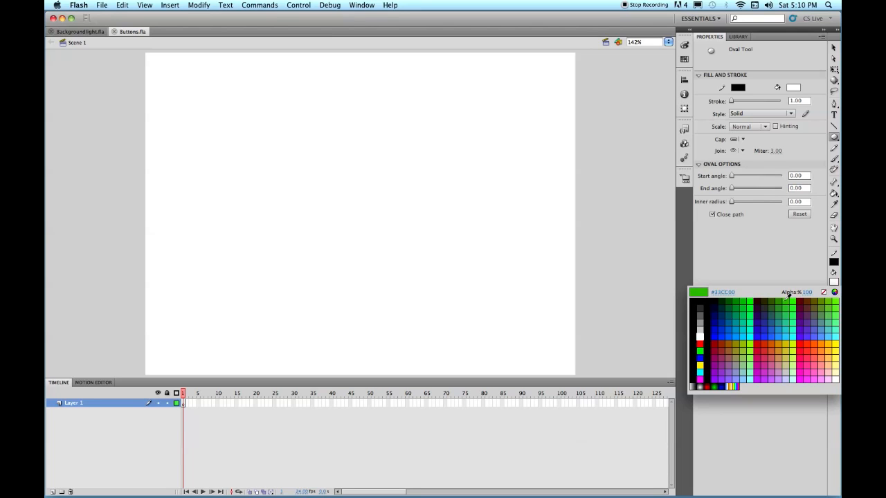
left_click(748, 296)
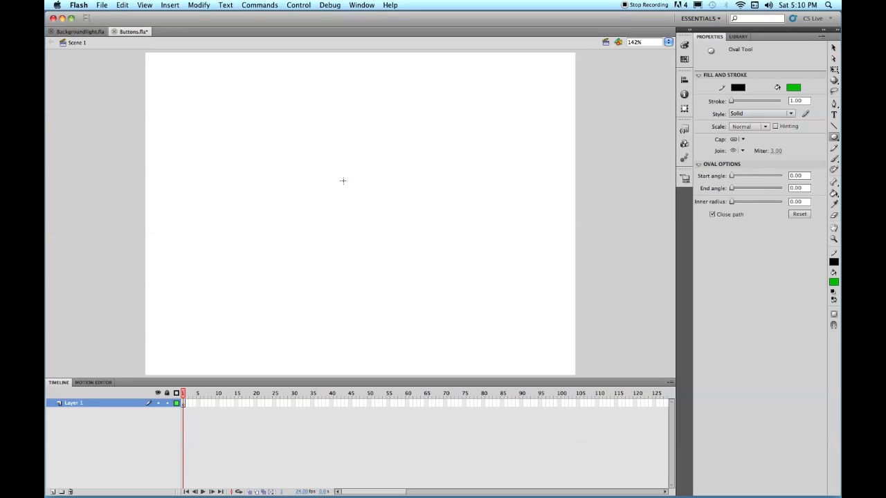
left_click_drag(330, 187, 361, 216)
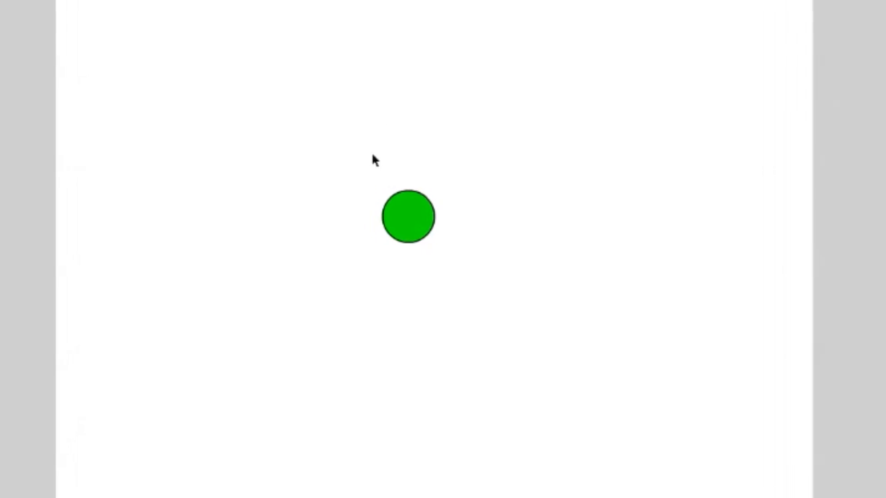
Convert the whole green circle, fill and outline, to a symbol of type Button.
left_click_drag(351, 173, 457, 279)
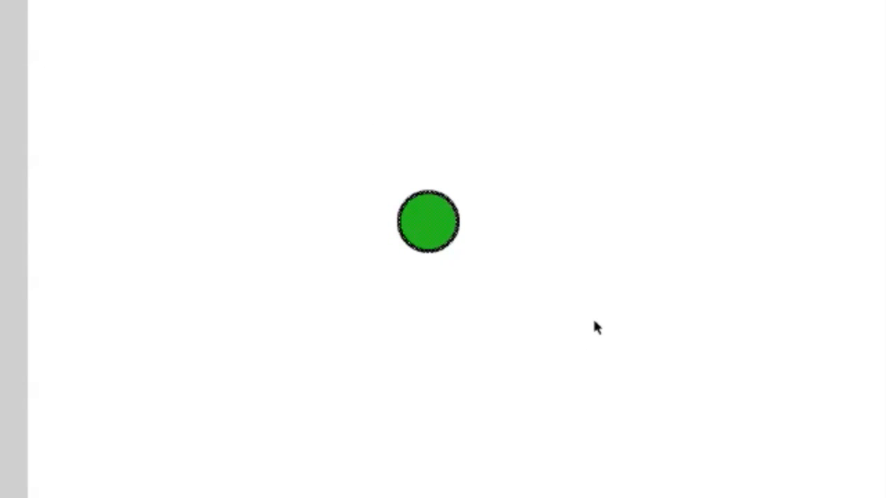
key("F8")
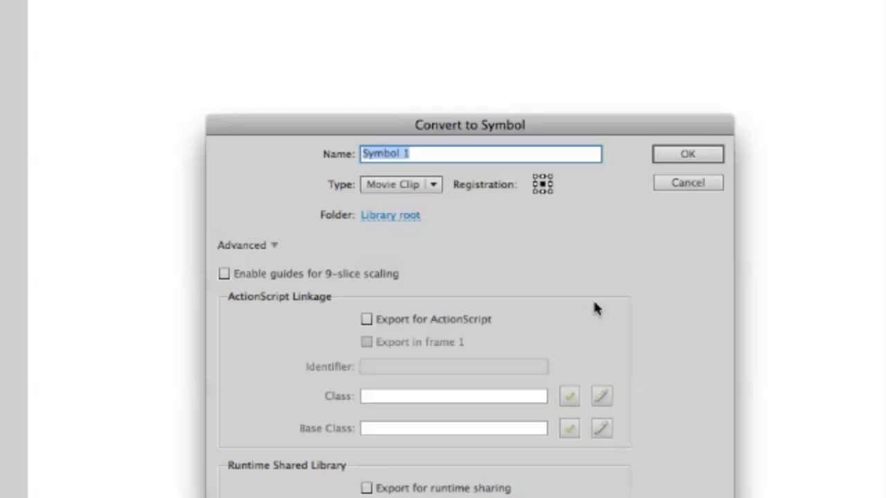
left_click(433, 186)
left_click(416, 201)
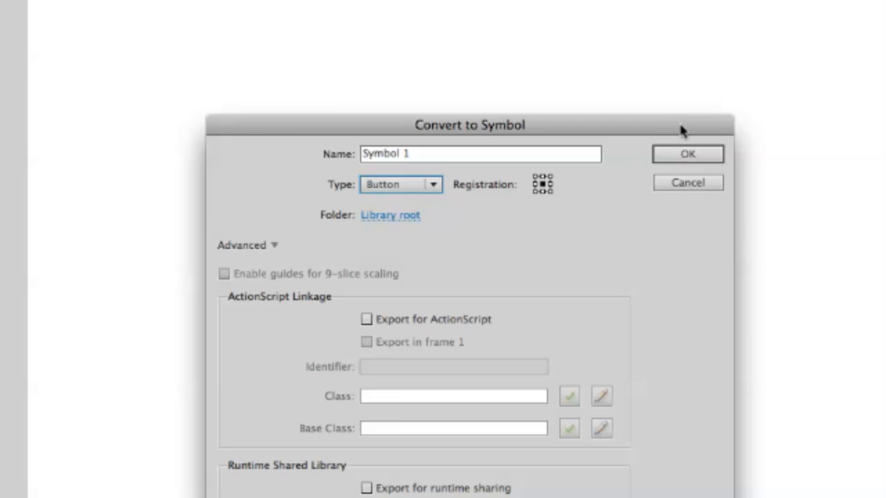
left_click(673, 154)
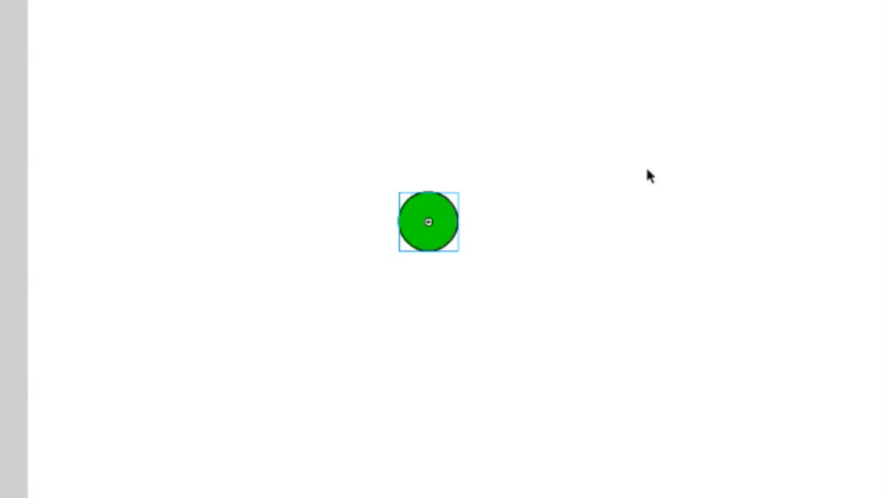
Open the button symbol for editing and add keyframes for its Over, Down and Hit states.
double_click(437, 235)
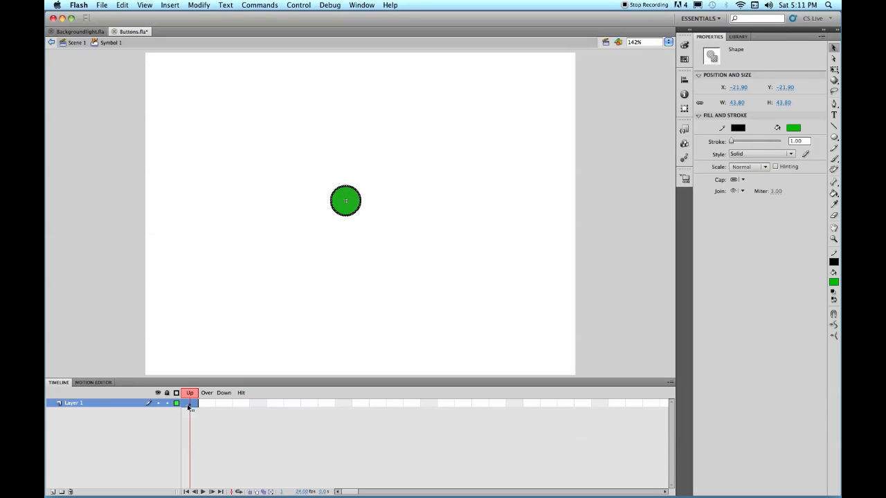
left_click(242, 403)
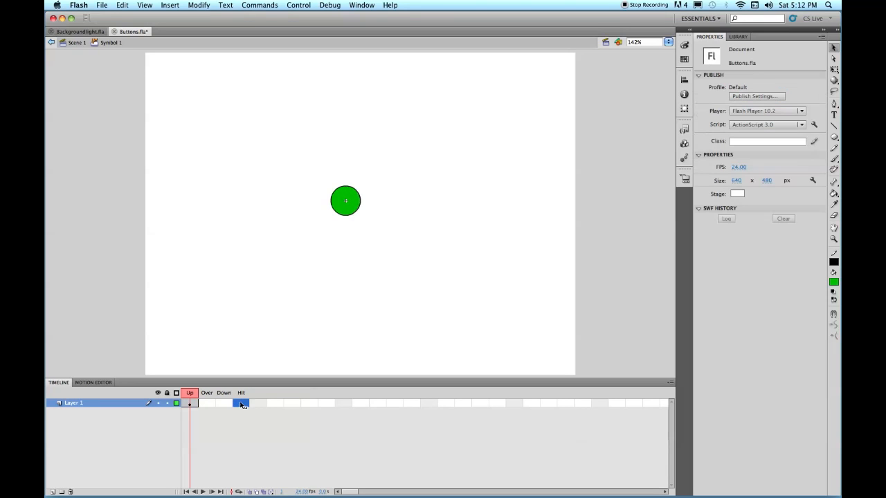
key("F6")
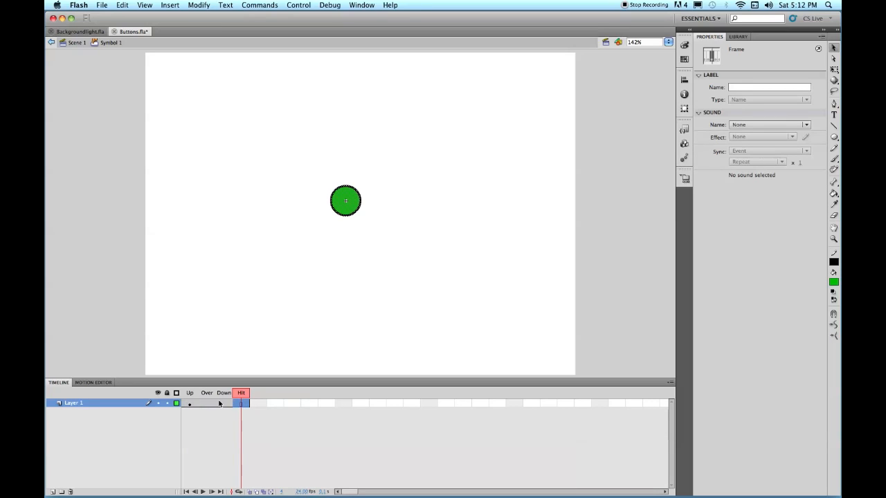
left_click(206, 403)
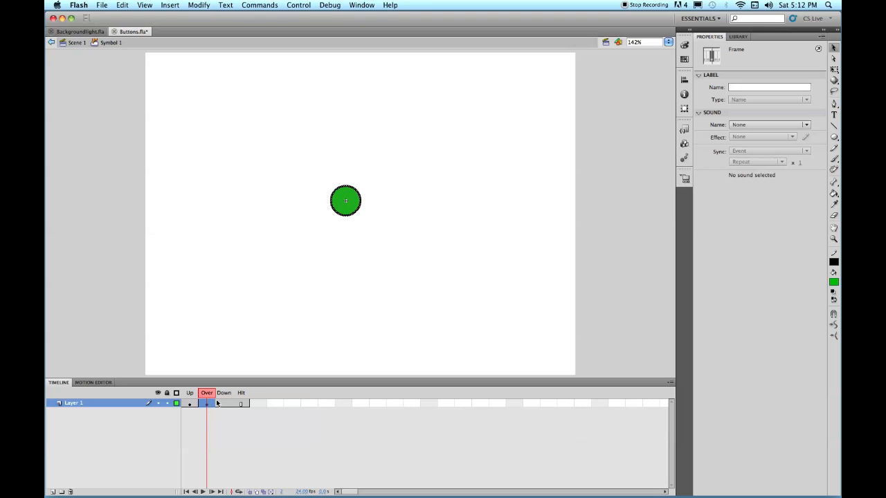
key("F6")
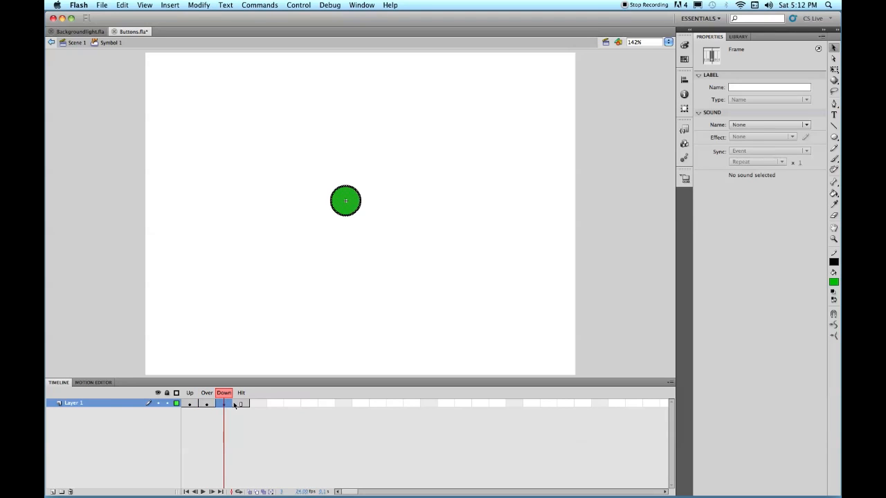
key("F6")
key("F6")
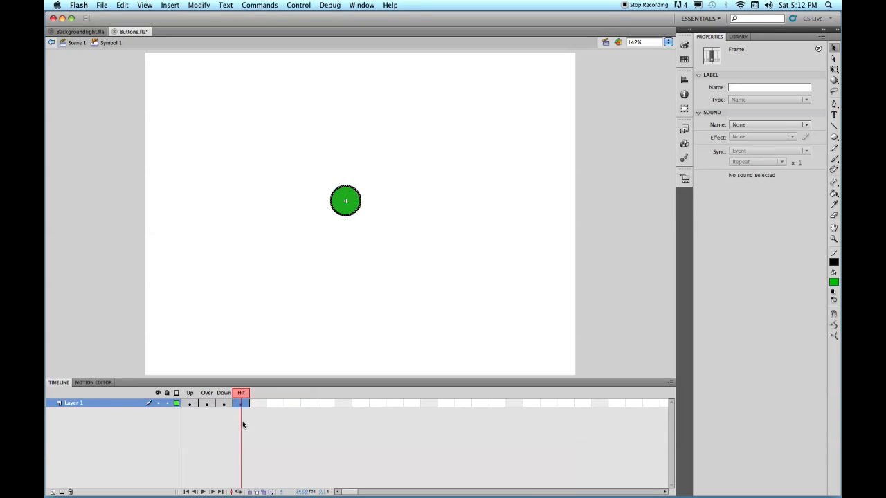
left_click(243, 421)
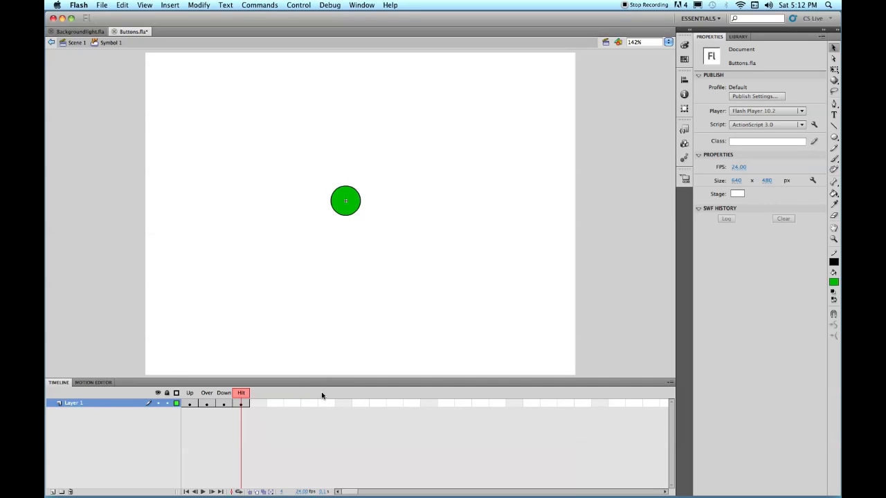
Change the circle's fill in the Over state to bright green #00FF33.
left_click(206, 405)
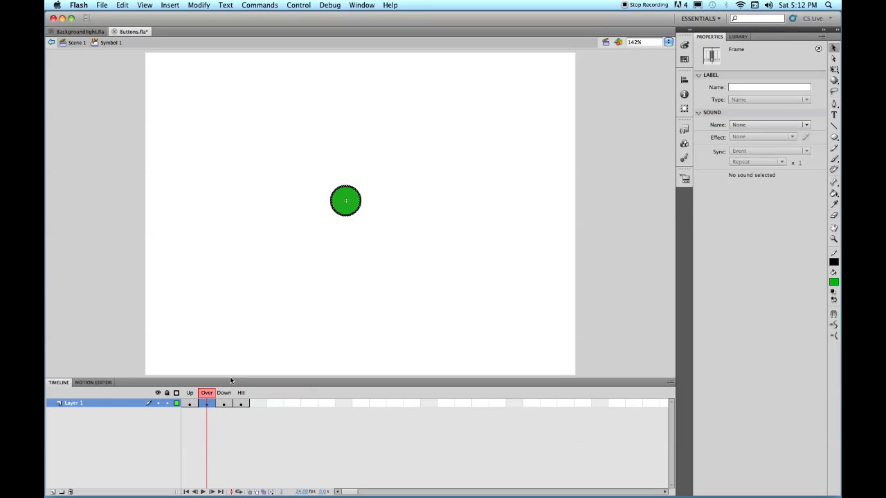
left_click(309, 300)
left_click(349, 207)
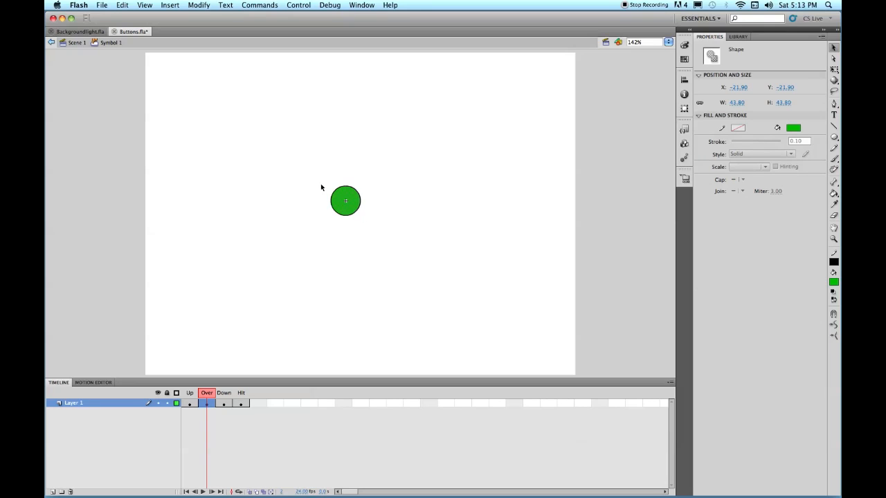
left_click(834, 282)
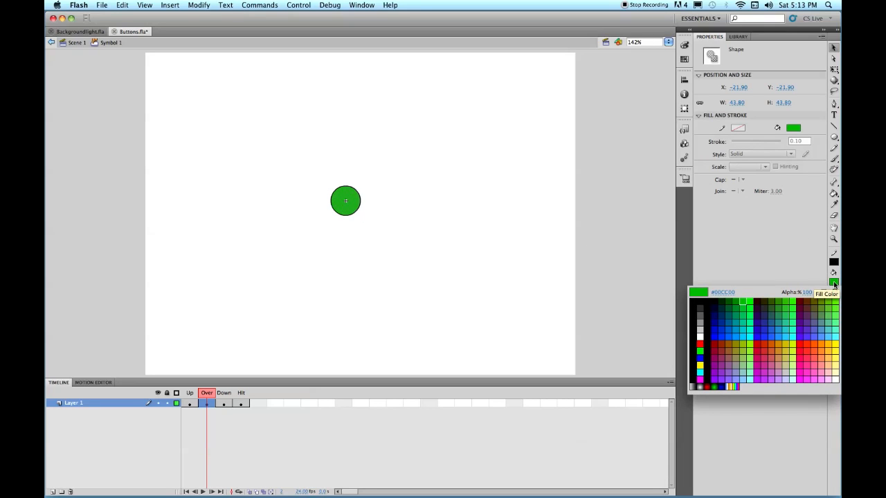
left_click(751, 305)
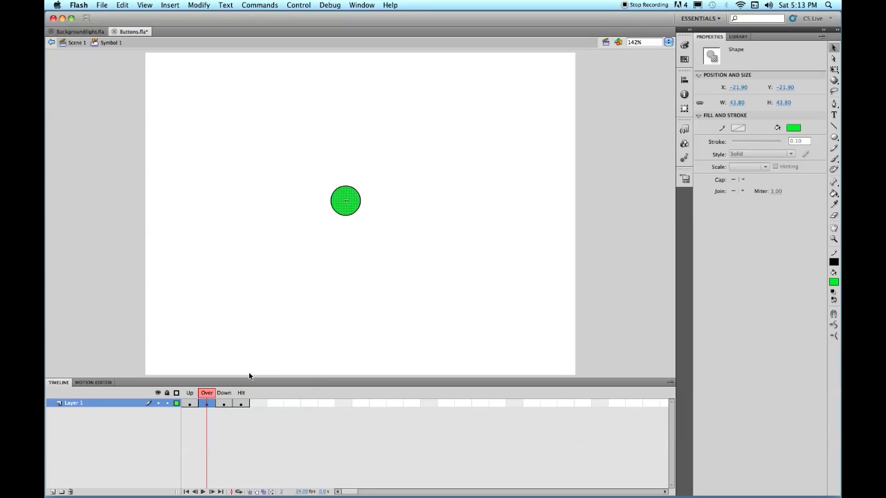
Change the circle's fill in the Down state to dark green #006600.
left_click(223, 405)
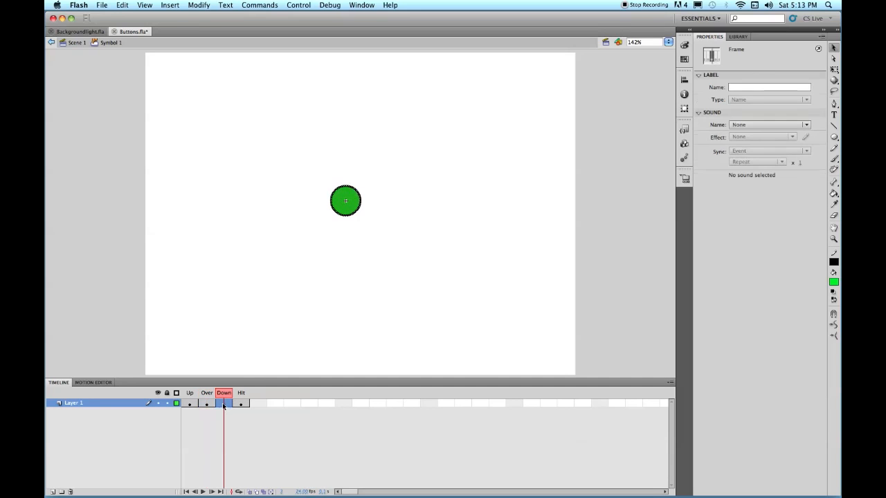
left_click(341, 210)
left_click(336, 228)
left_click(344, 200)
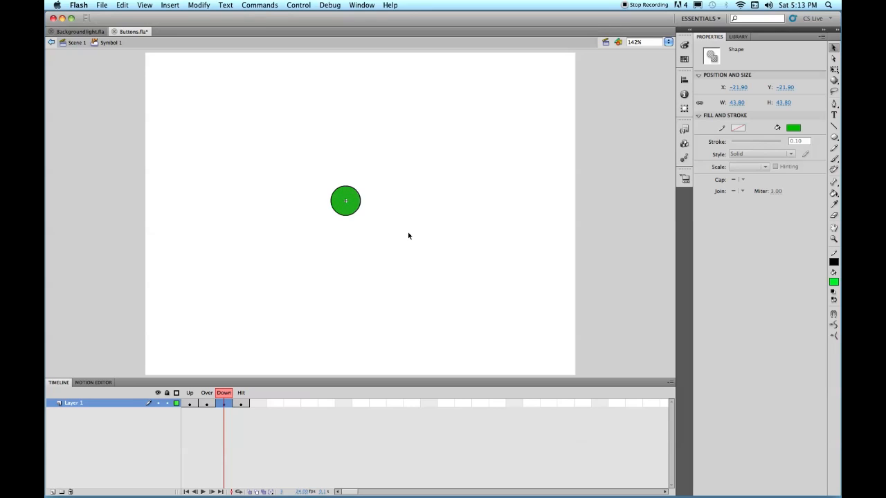
left_click(834, 282)
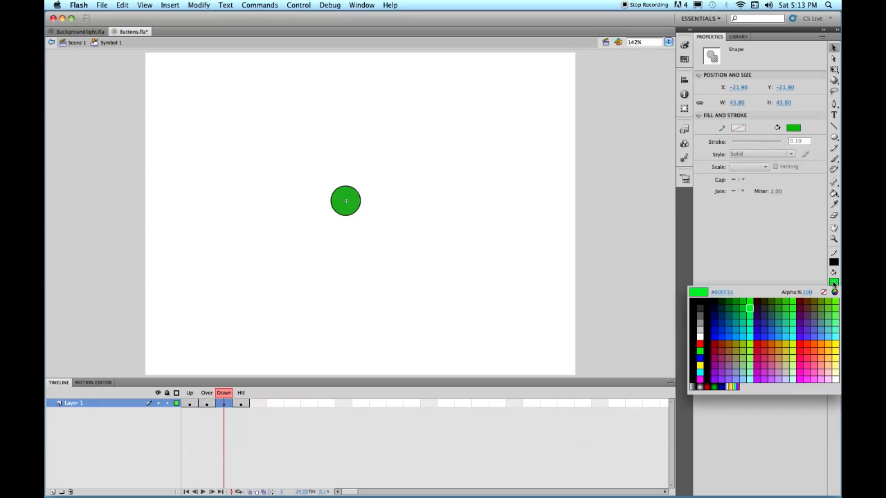
left_click(733, 295)
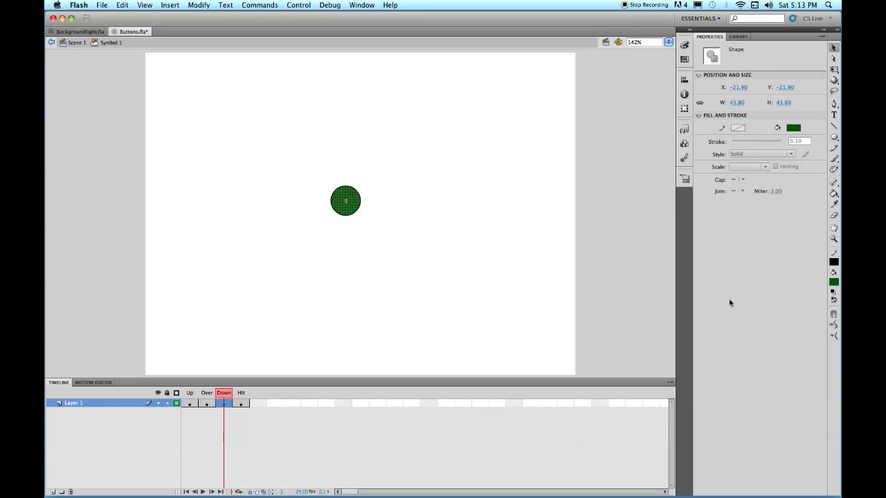
Scale the circle's fill in the Down state to 97% in width and height.
left_click(834, 69)
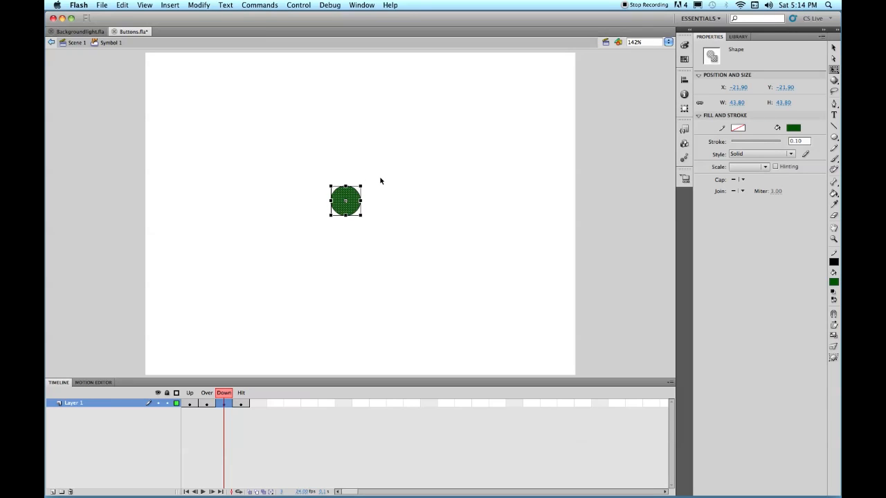
left_click(684, 80)
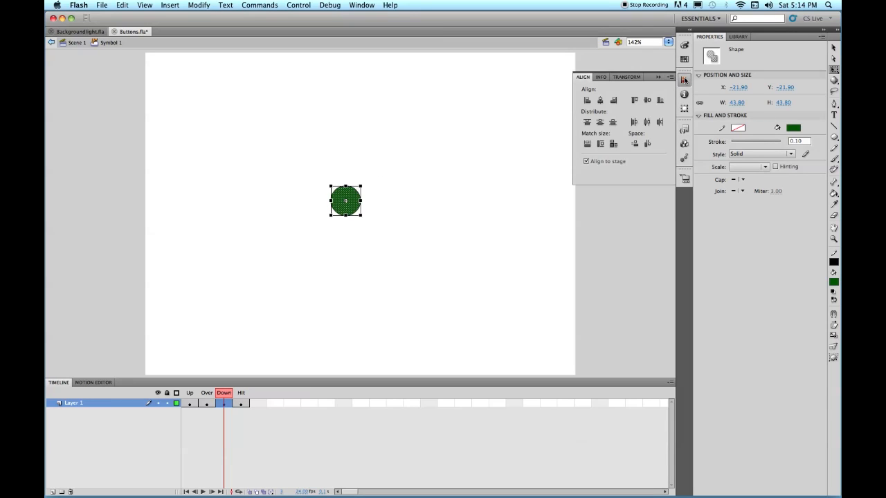
left_click(622, 78)
left_click(594, 88)
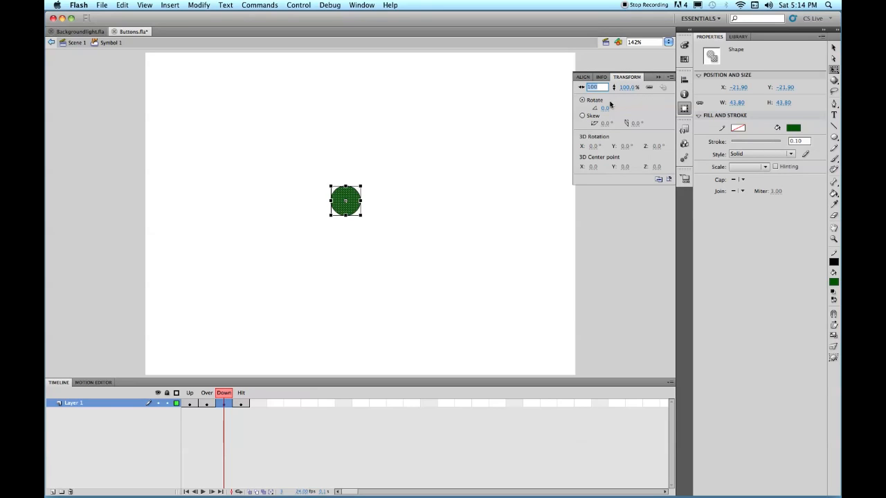
type("97")
key("Return")
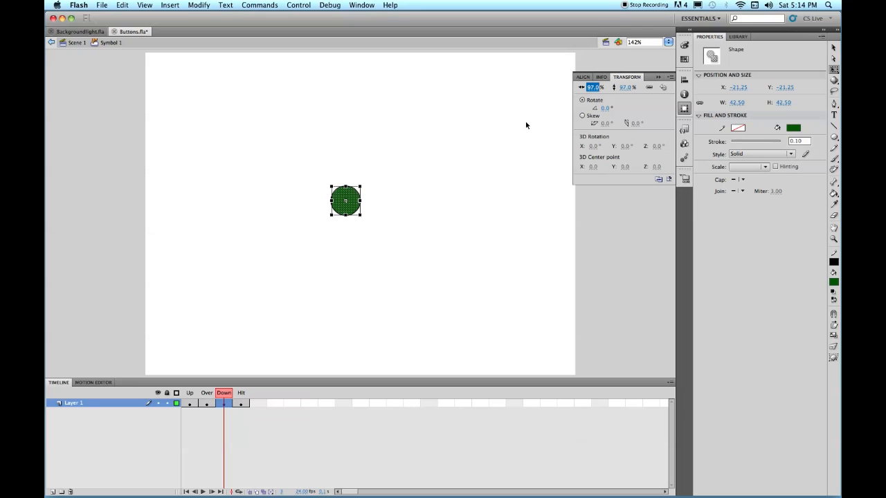
Change the circle's fill in the Hit state to red #FF0000.
left_click(241, 403)
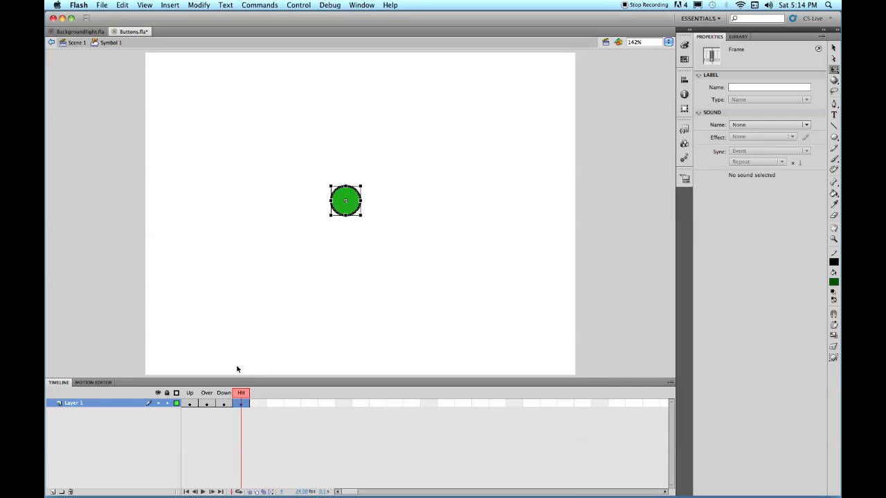
left_click(834, 281)
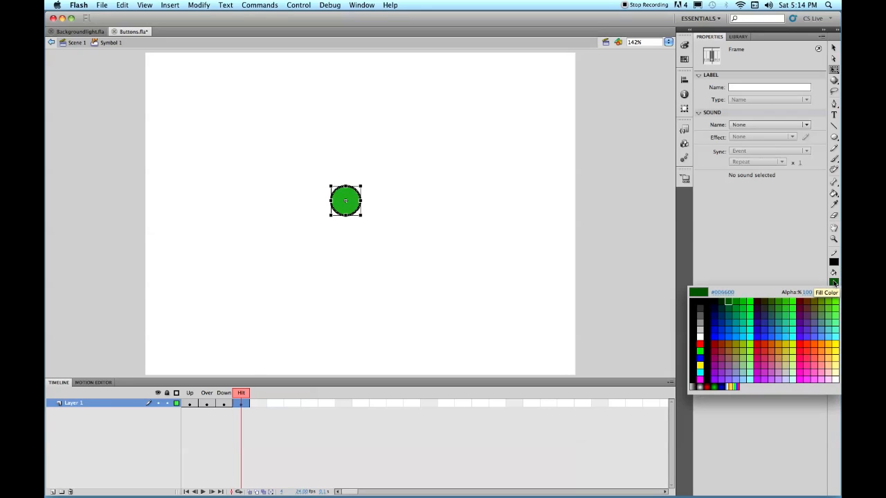
left_click(801, 346)
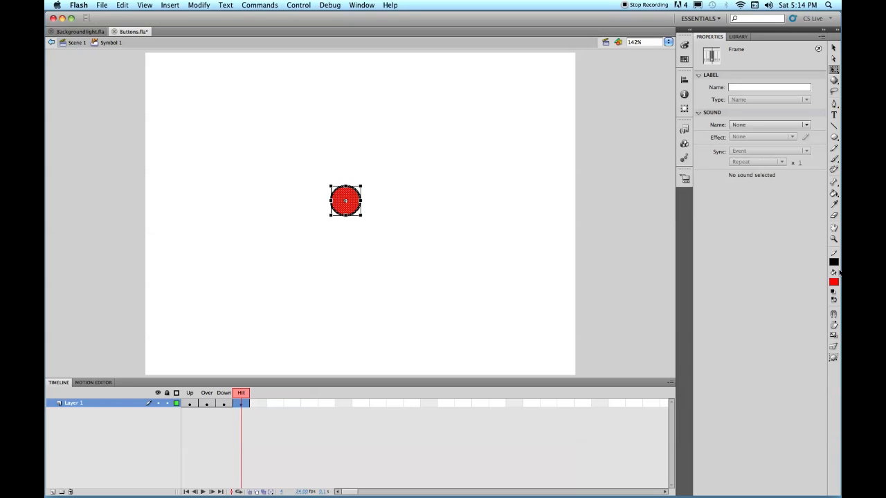
Convert the outline of the Hit state's circle to a fill and color it red #FF0000.
left_click(206, 7)
mouse_move(215, 81)
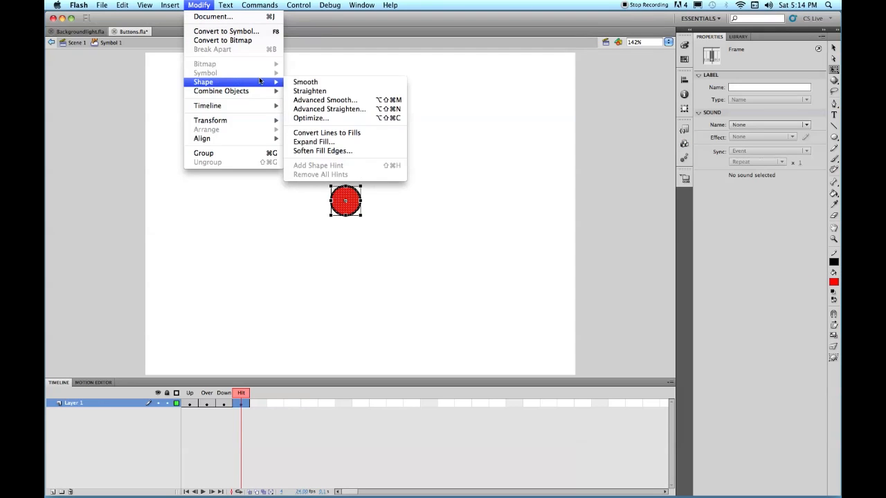
left_click(328, 133)
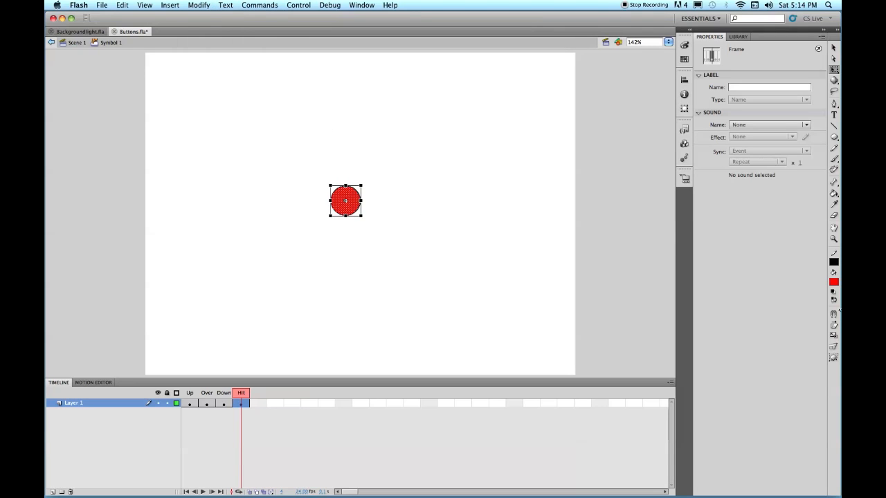
left_click(836, 284)
left_click(836, 285)
left_click(836, 284)
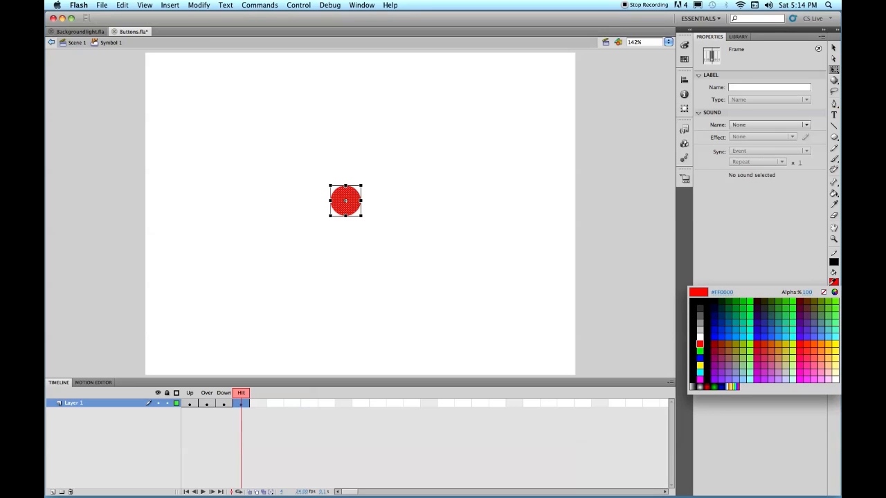
left_click(834, 282)
left_click(403, 196)
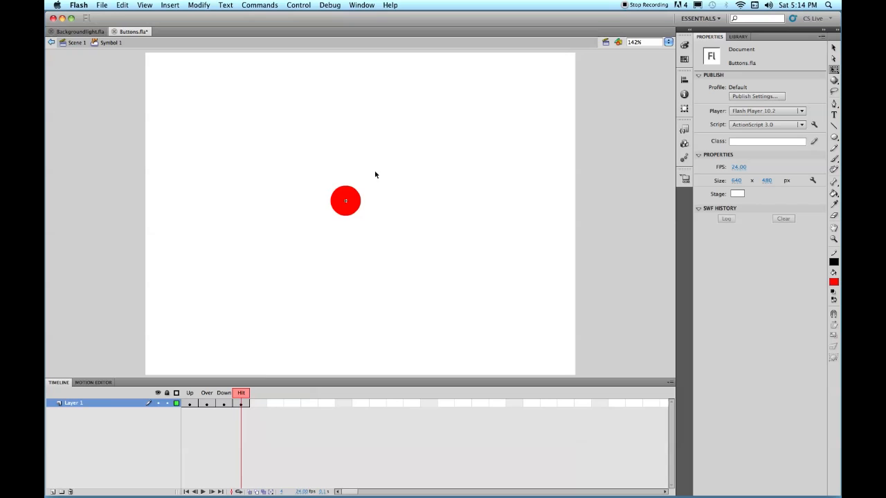
Scale the whole red circle in the Hit state to 120% in width and height.
left_click_drag(308, 166, 443, 270)
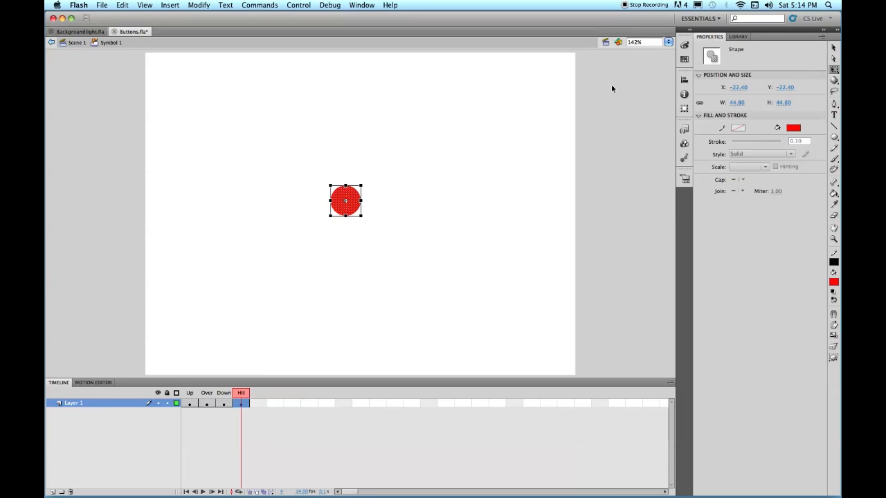
left_click(685, 80)
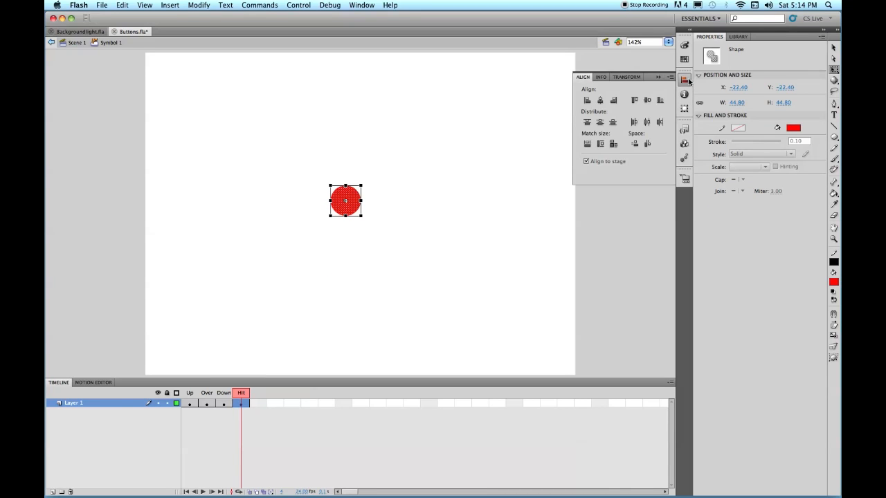
left_click(626, 76)
left_click(625, 88)
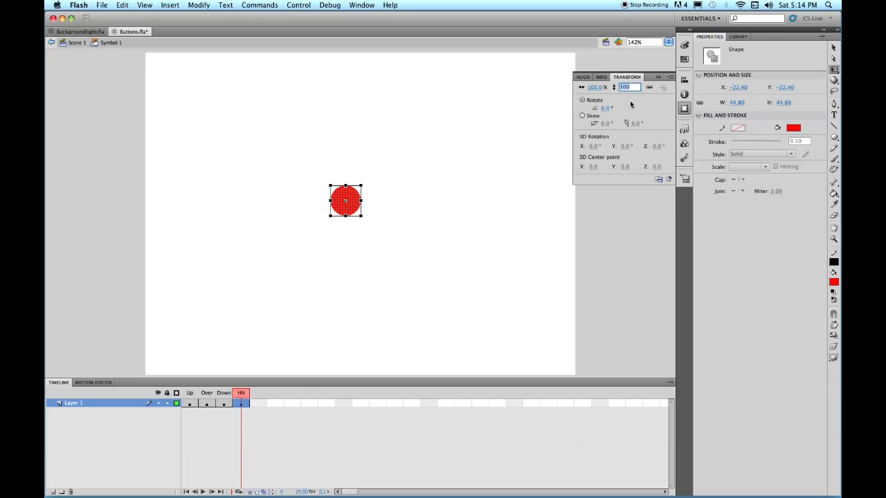
type("110")
key("Return")
left_click(627, 88)
type("12")
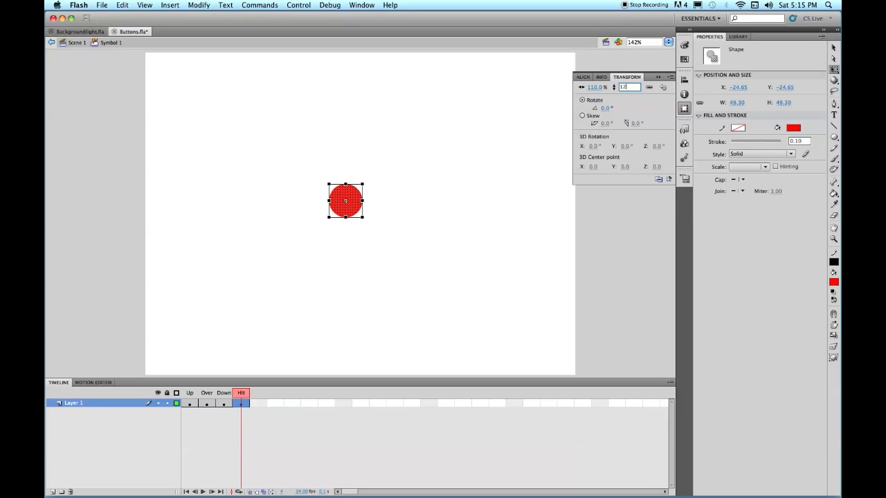
key("Return")
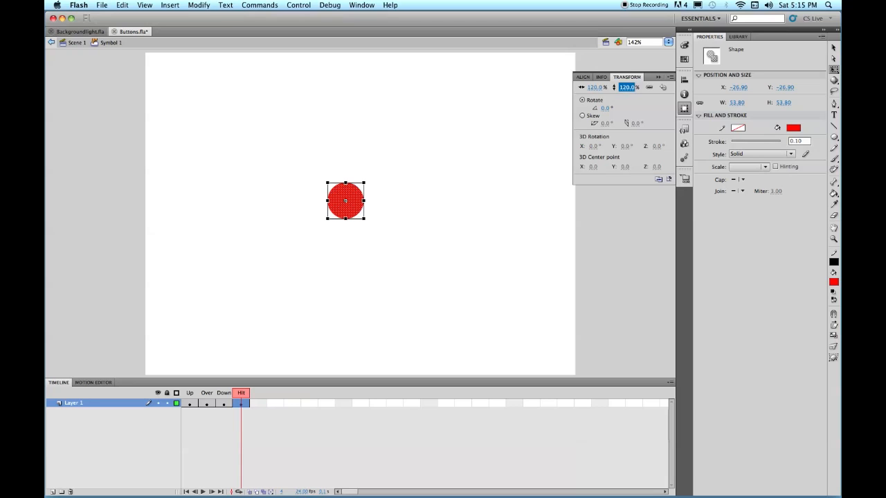
left_click(309, 422)
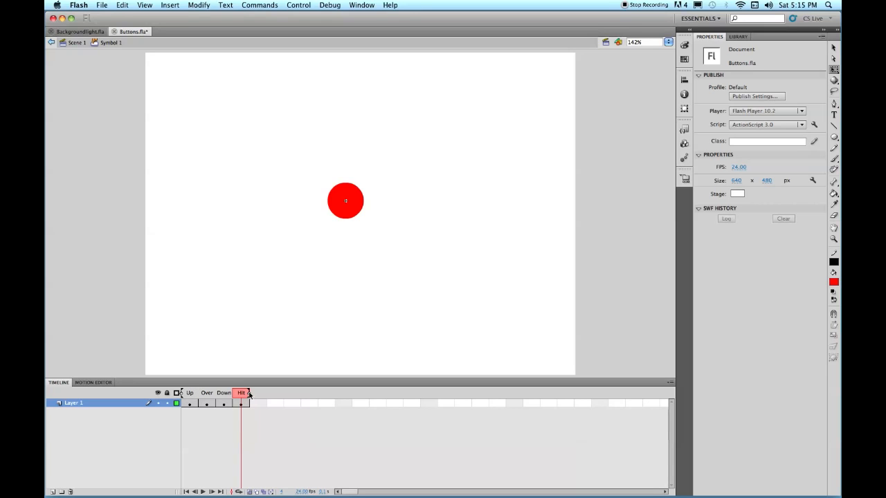
Compare the circle's size across the Up, Over, Down and Hit states using onion skinning.
left_click(194, 405)
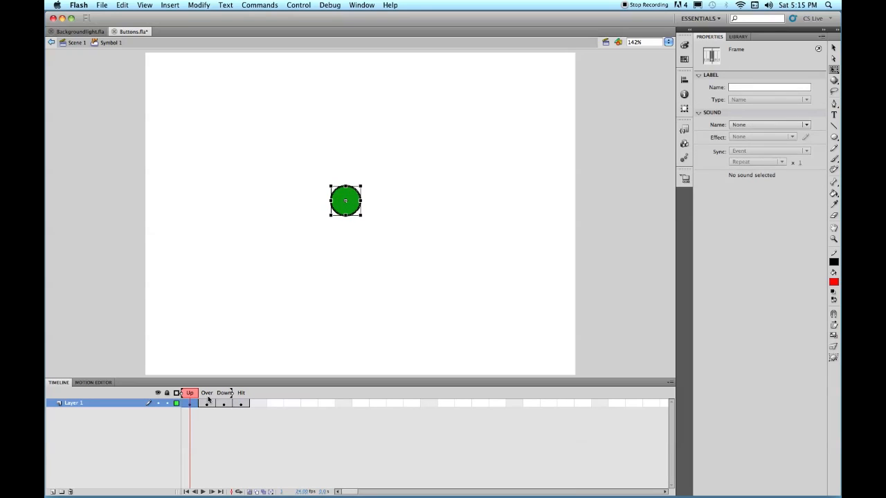
left_click(230, 346)
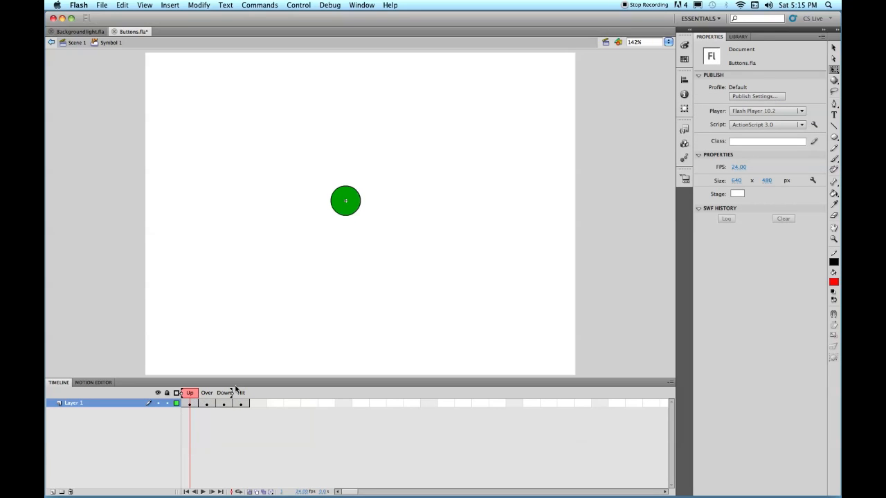
left_click(206, 403)
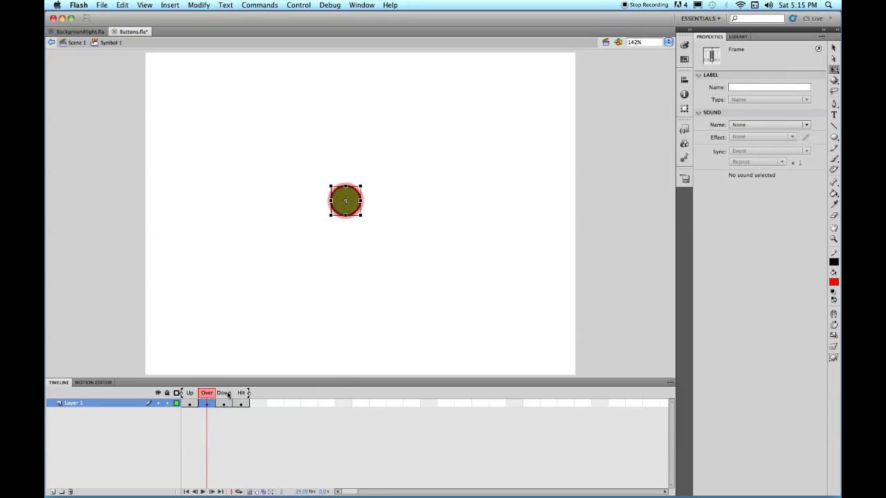
left_click(229, 395)
left_click(241, 393)
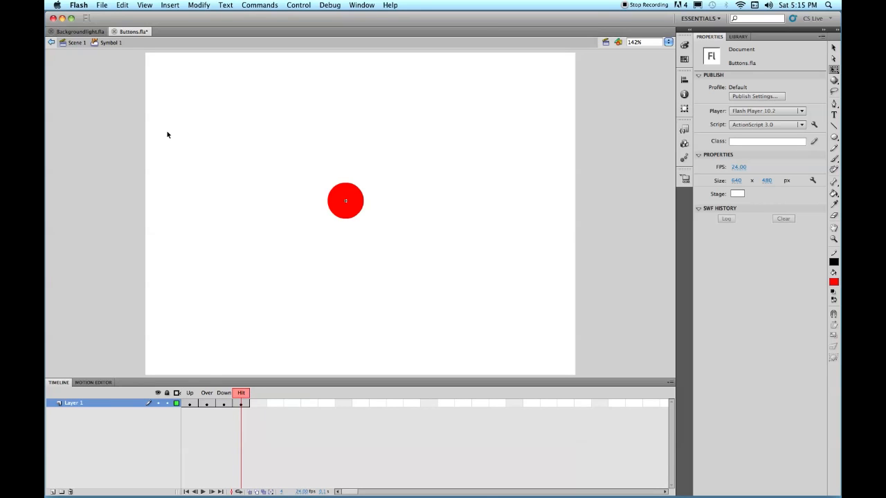
Save Buttons.fla and return from the button symbol to Scene 1 with nothing selected.
key("super+s")
left_click(66, 43)
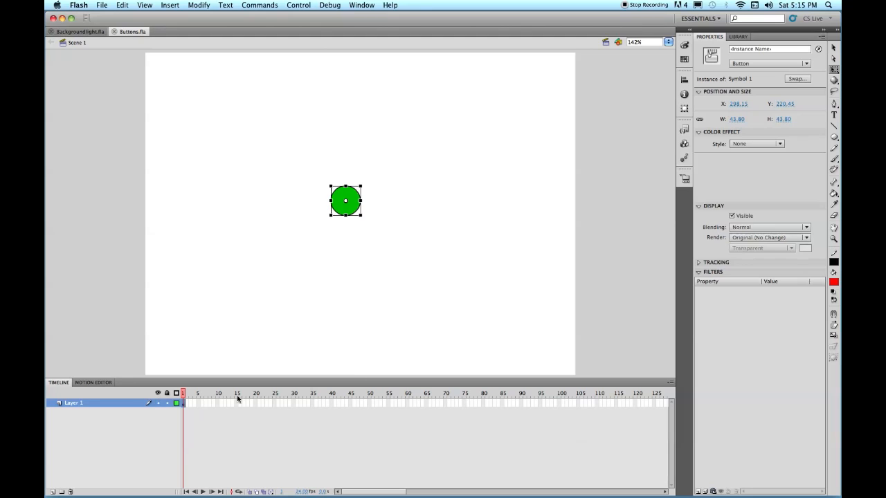
left_click(329, 320)
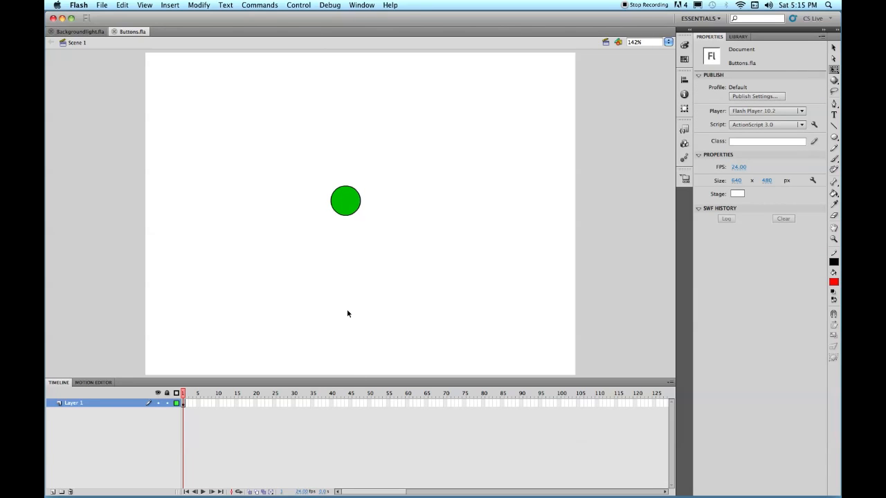
Test the movie, try the green button several times to check its states, and close the preview.
key("super+Return")
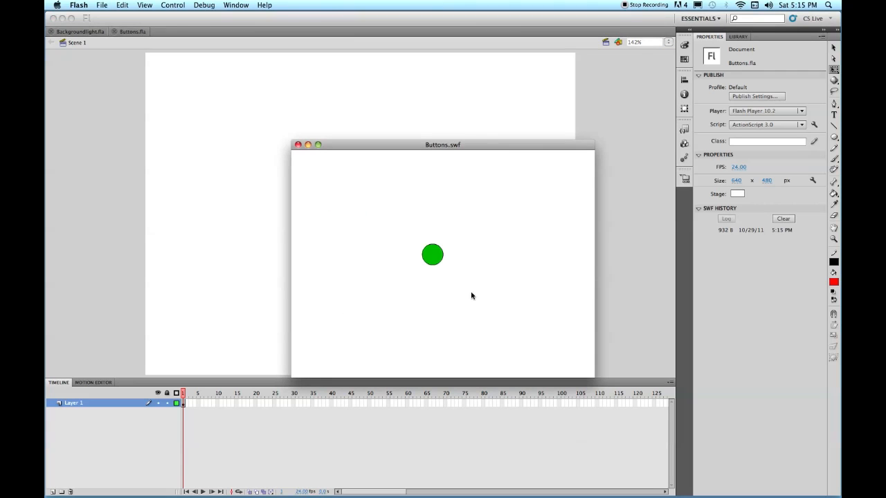
left_click(435, 258)
left_click(434, 258)
left_click(435, 258)
left_click(435, 259)
left_click(298, 144)
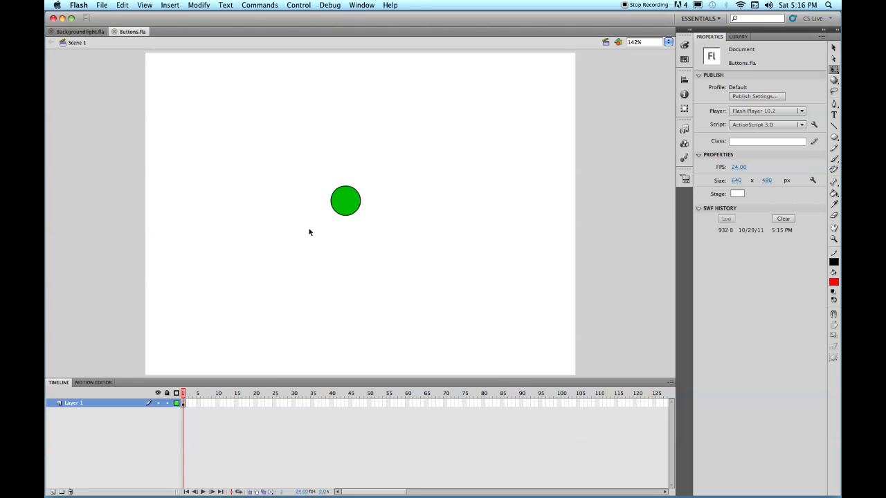